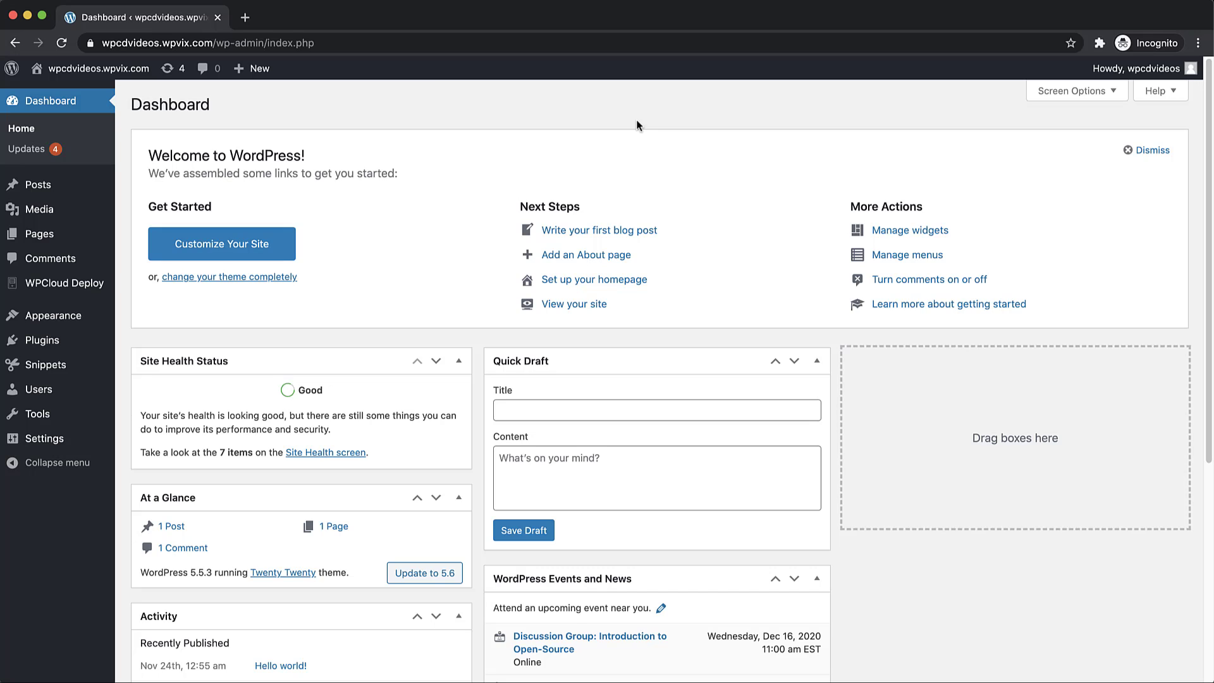
# Open the video07.wpvix.com app on the WPCDVideosNFLX01 server from the list of all cloud servers.
pyautogui.moveTo(69, 289)
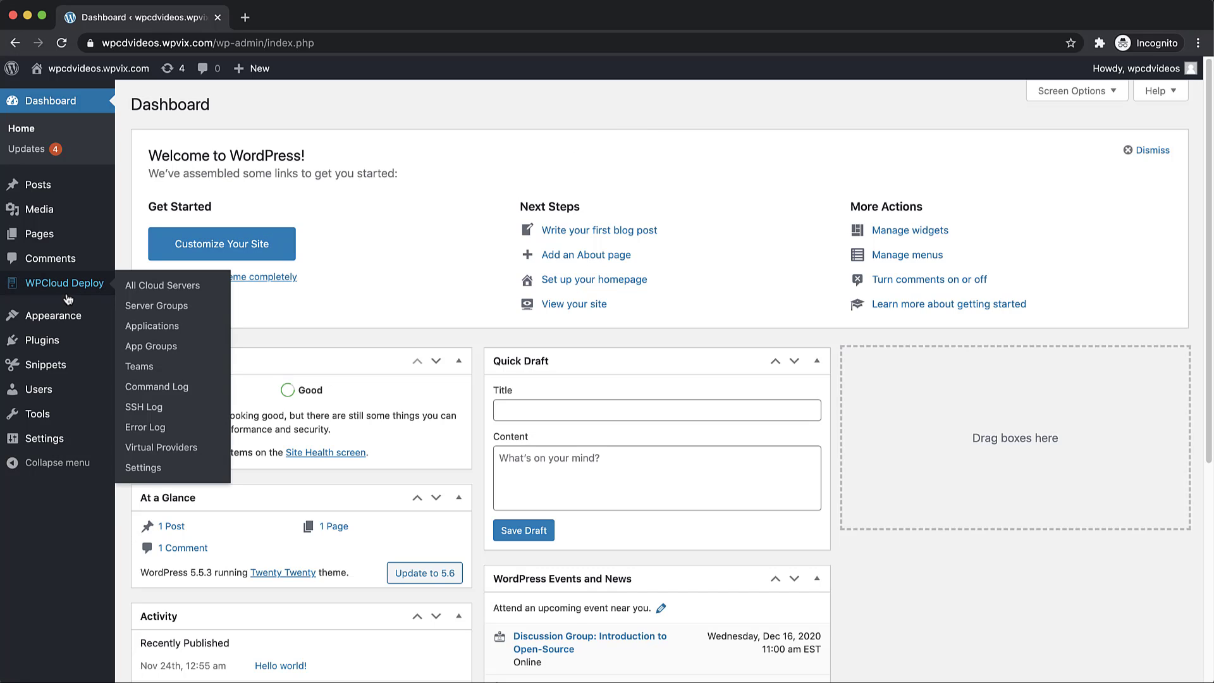
pyautogui.click(140, 287)
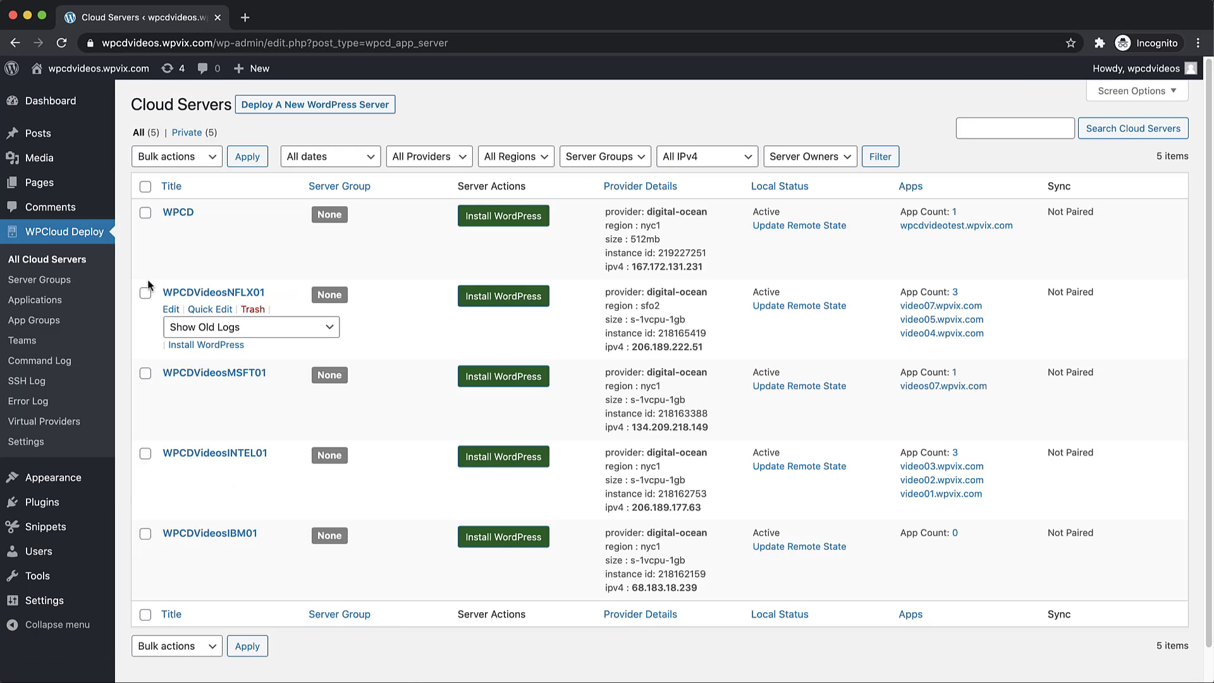
pyautogui.click(969, 306)
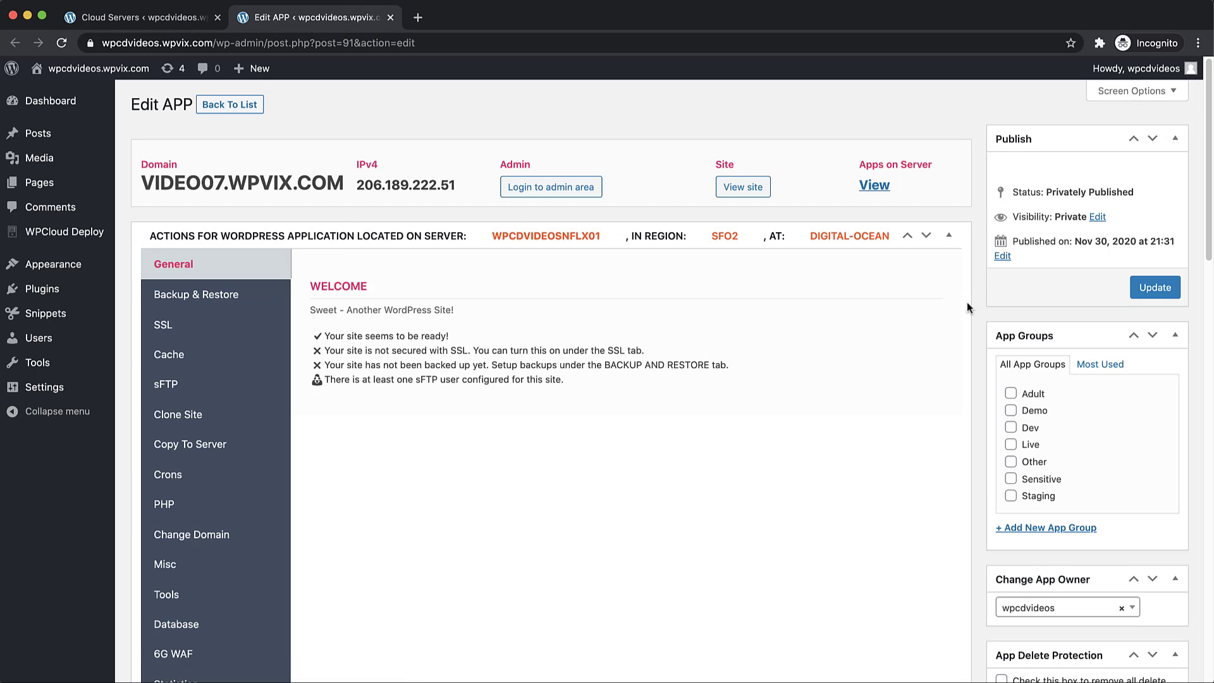
# Clone the video07.wpvix.com site to the new domain mynewdomain.com and close the command results.
pyautogui.click(244, 424)
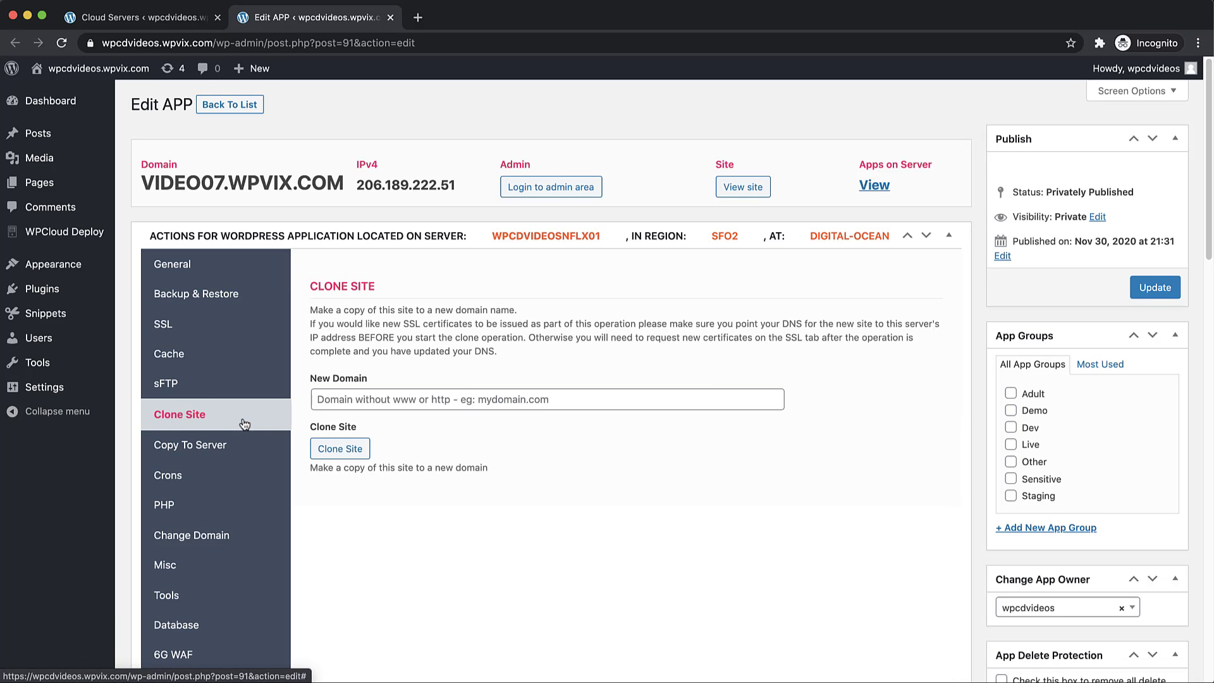
pyautogui.click(342, 399)
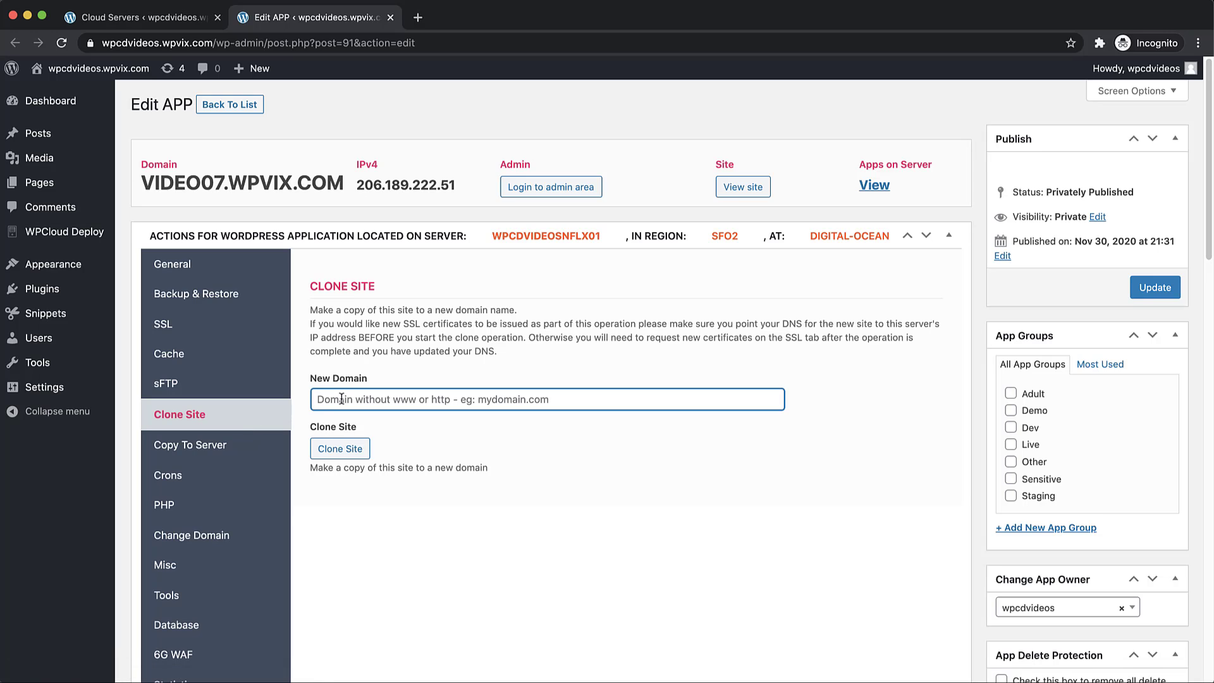
pyautogui.write('mynewdomain.com')
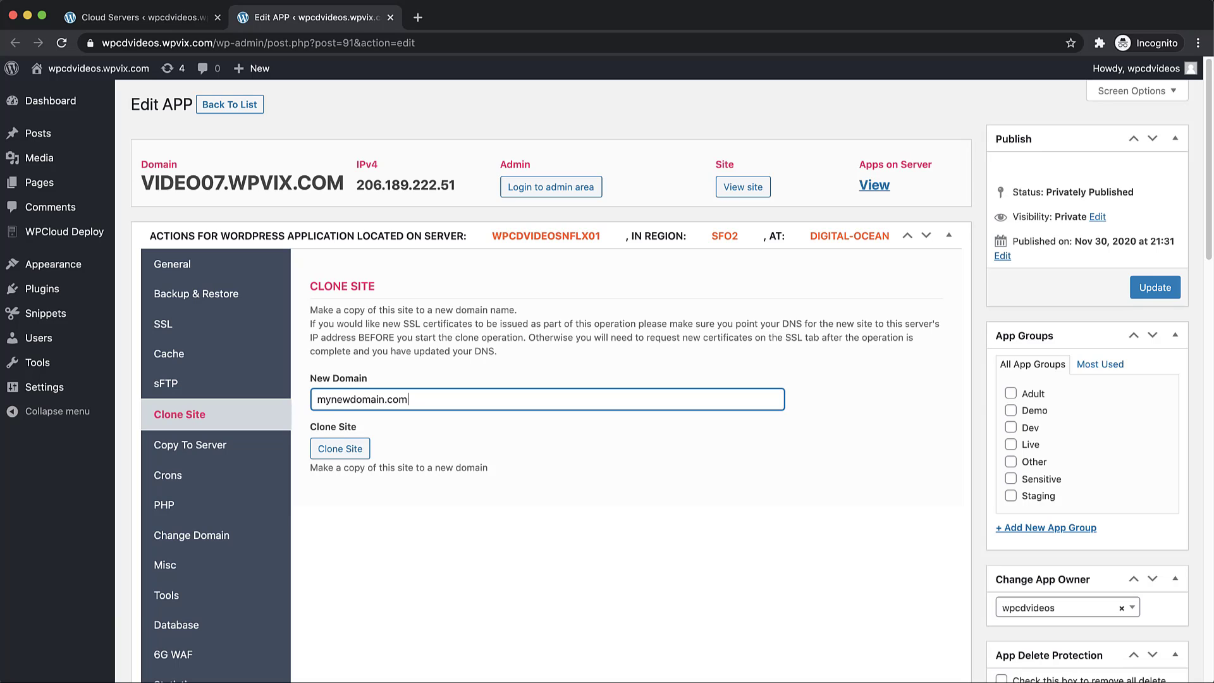
pyautogui.click(338, 448)
pyautogui.click(725, 130)
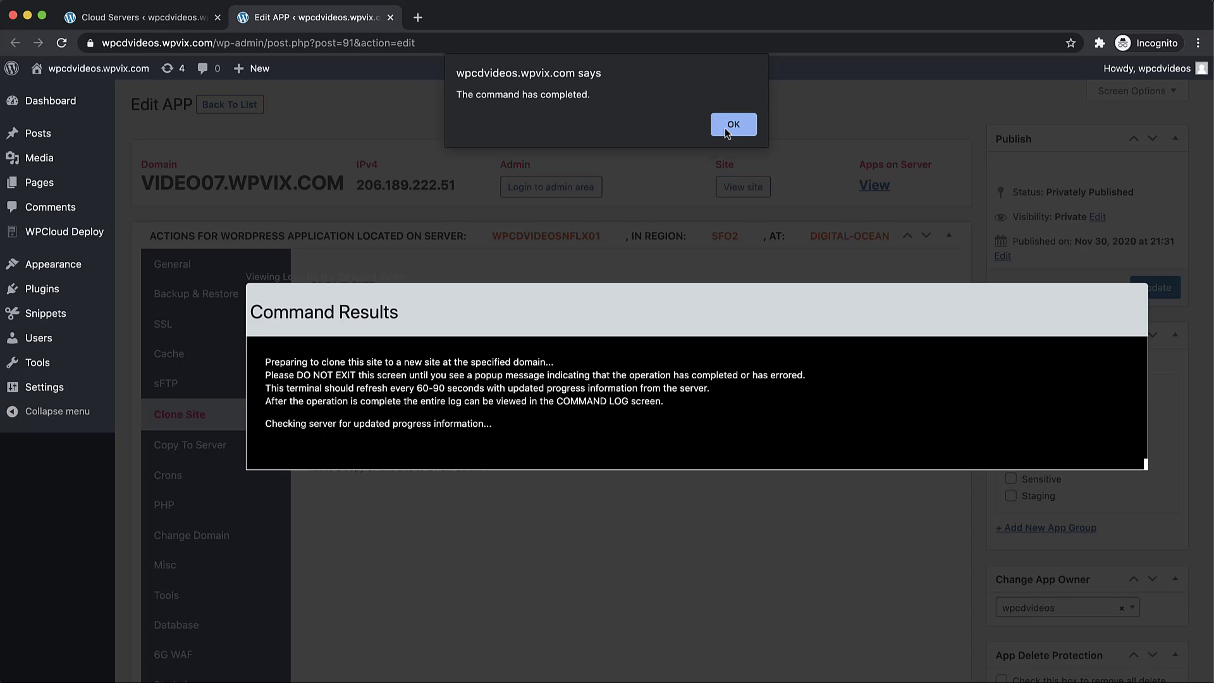
pyautogui.click(727, 129)
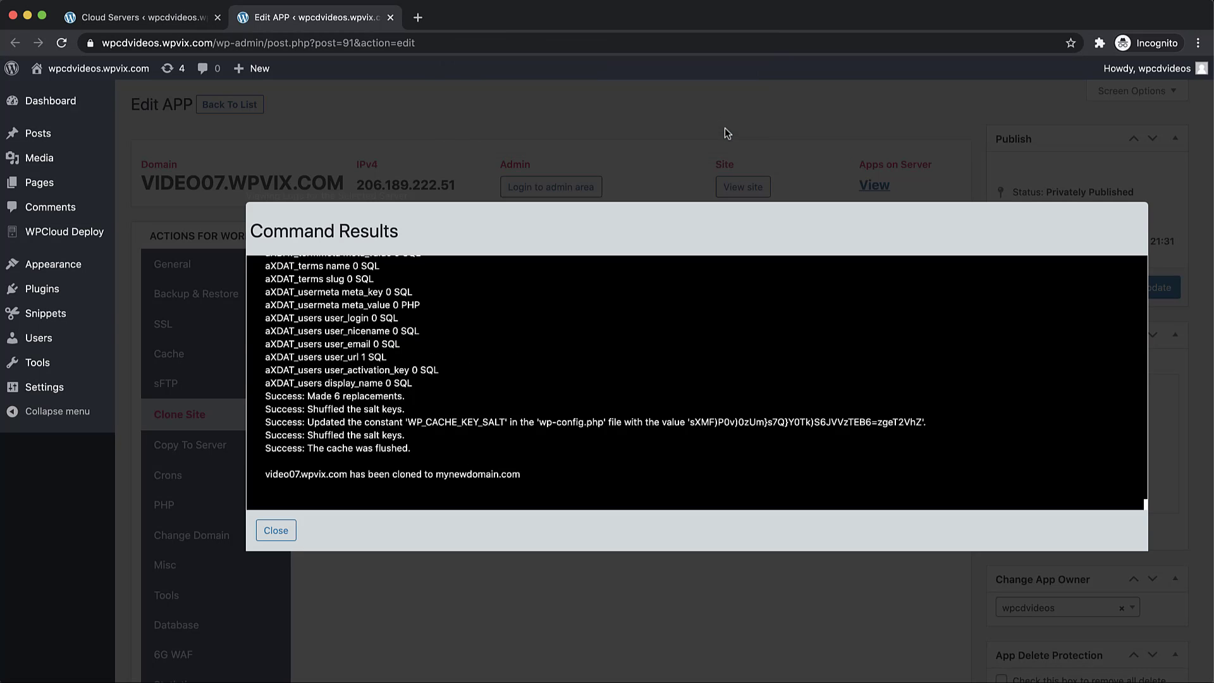
pyautogui.click(272, 533)
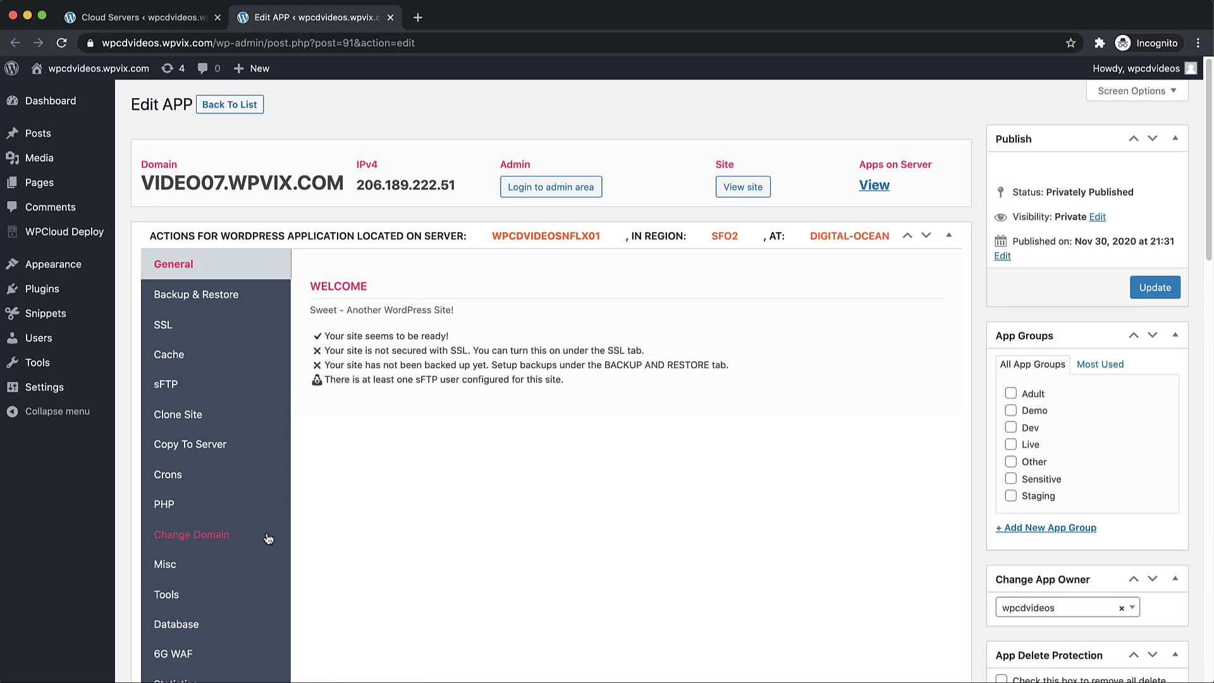
# Return to the list of all cloud servers and reopen the video07.wpvix.com app under WPCDVideosNFLX01.
pyautogui.moveTo(101, 233)
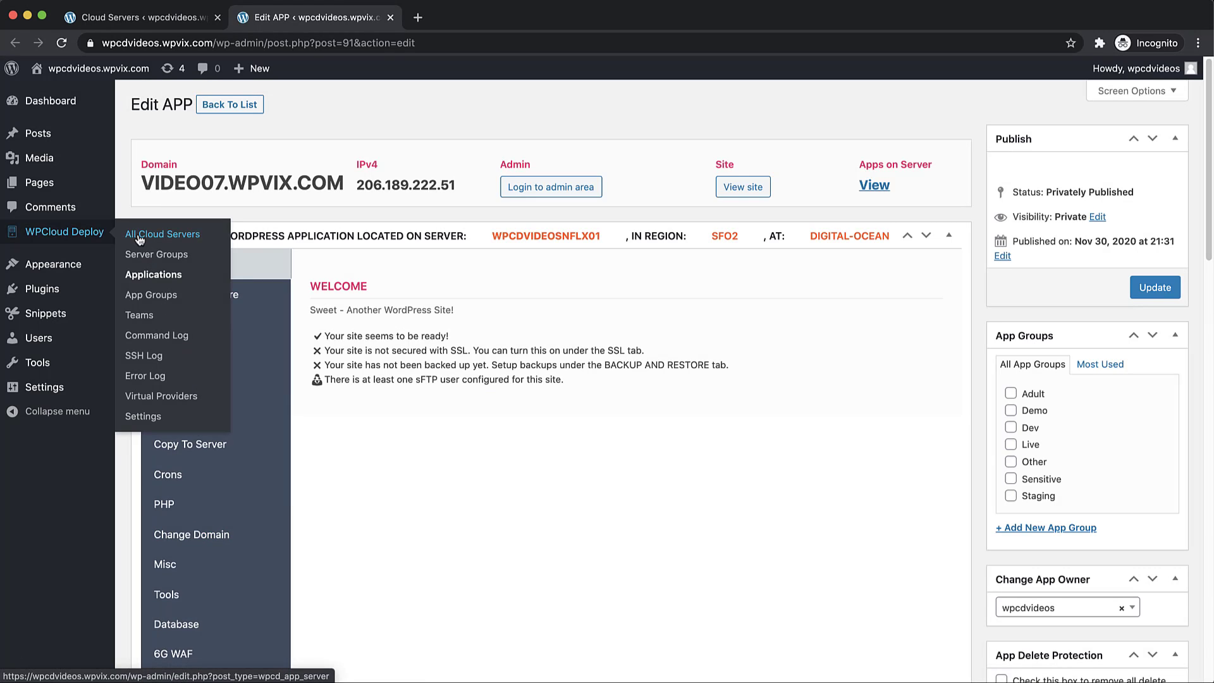
pyautogui.click(140, 239)
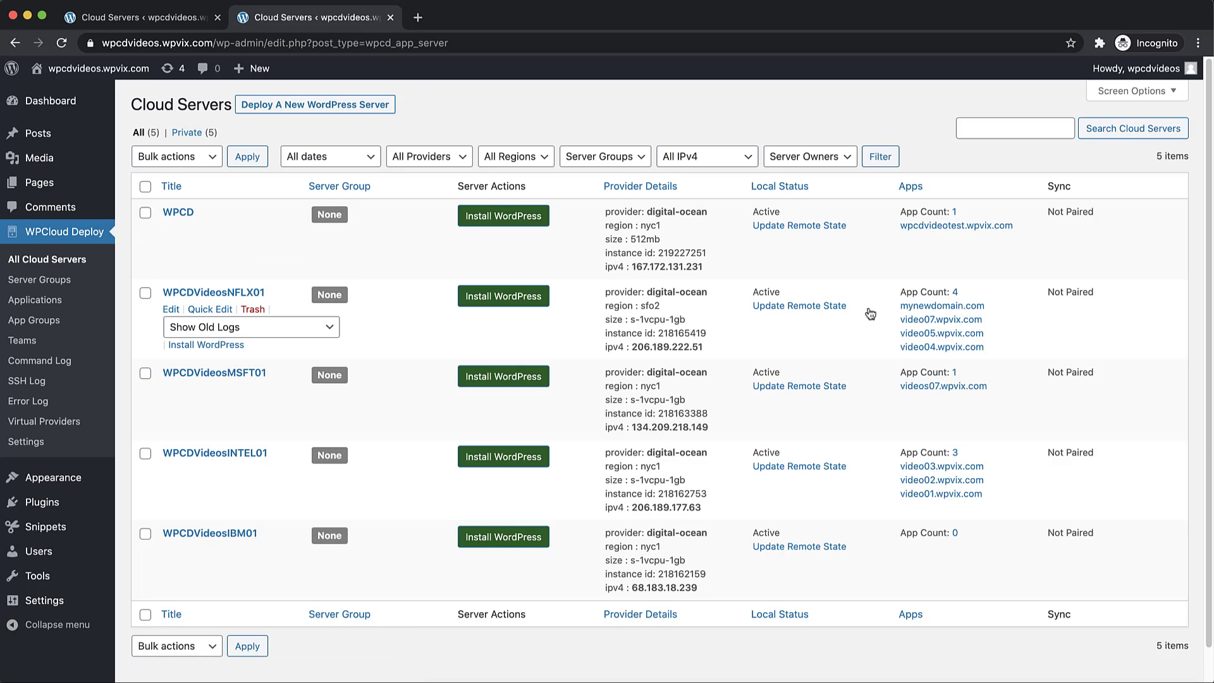
pyautogui.click(963, 319)
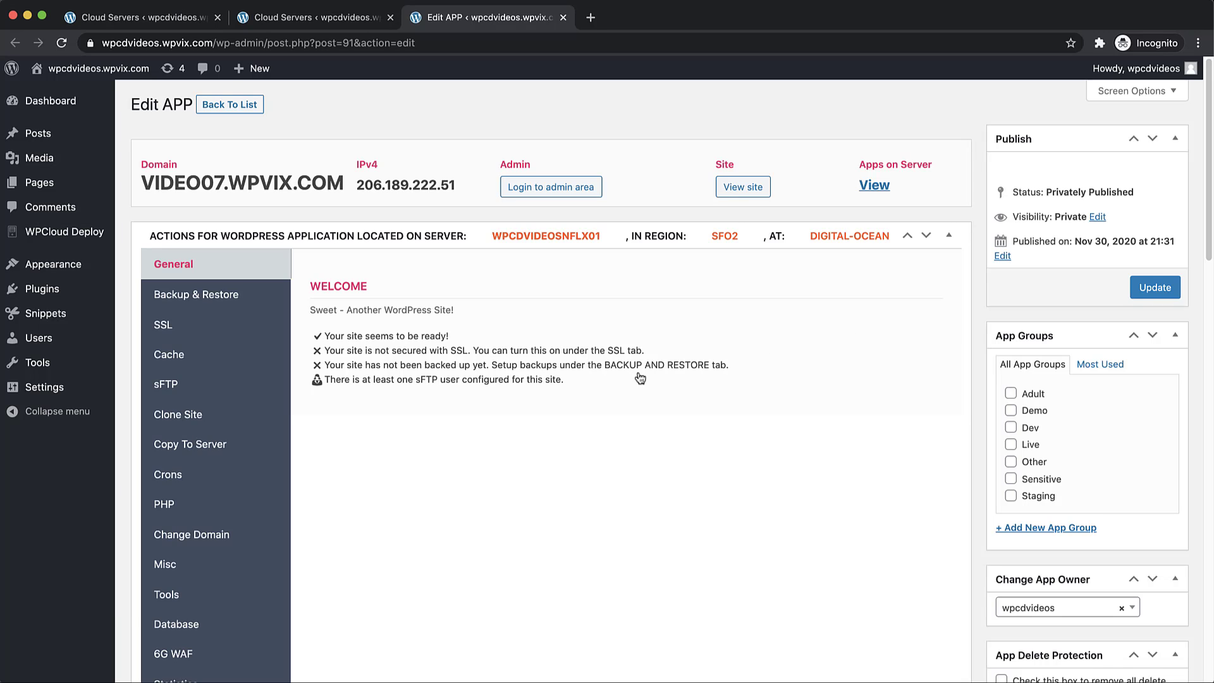
# Copy the video07.wpvix.com site to the destination server WPCDVideosMSFT01 and close the command results.
pyautogui.click(217, 446)
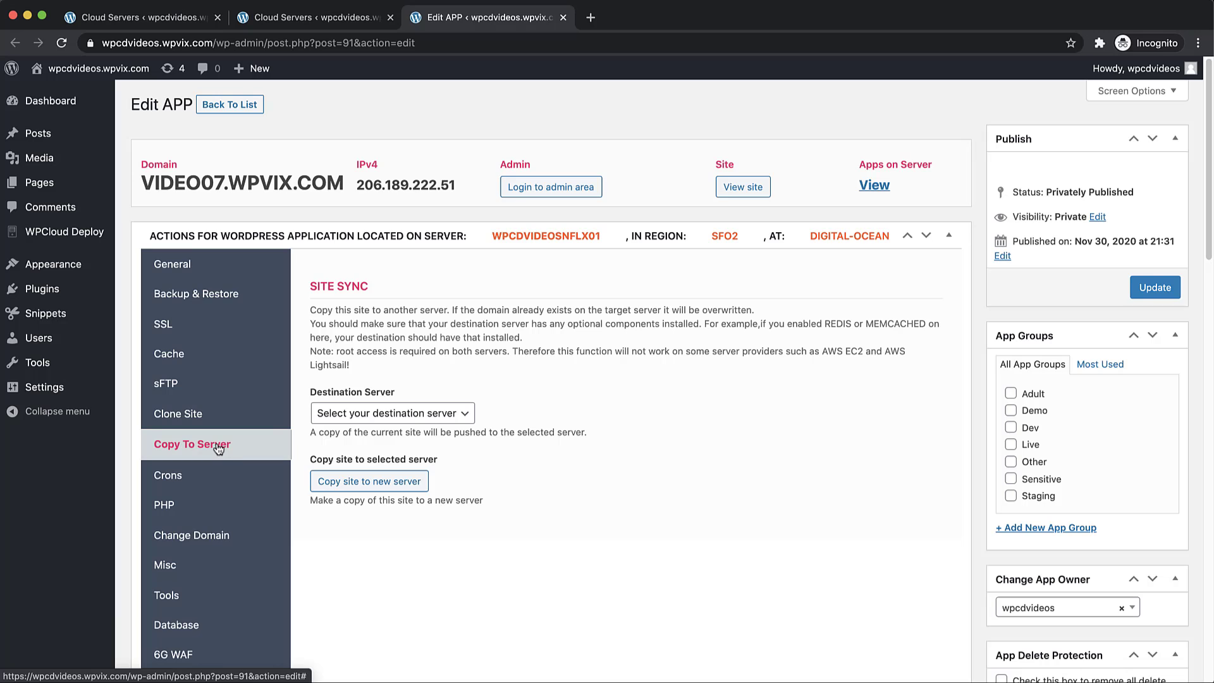
pyautogui.click(354, 414)
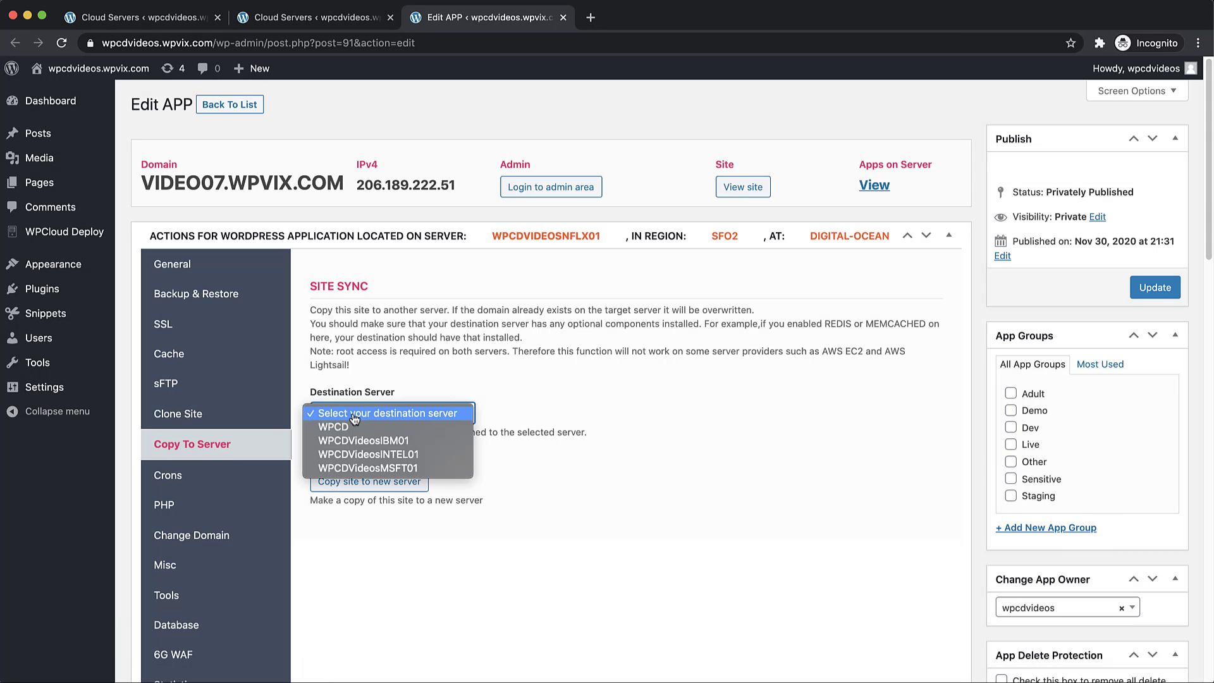
pyautogui.press('Escape')
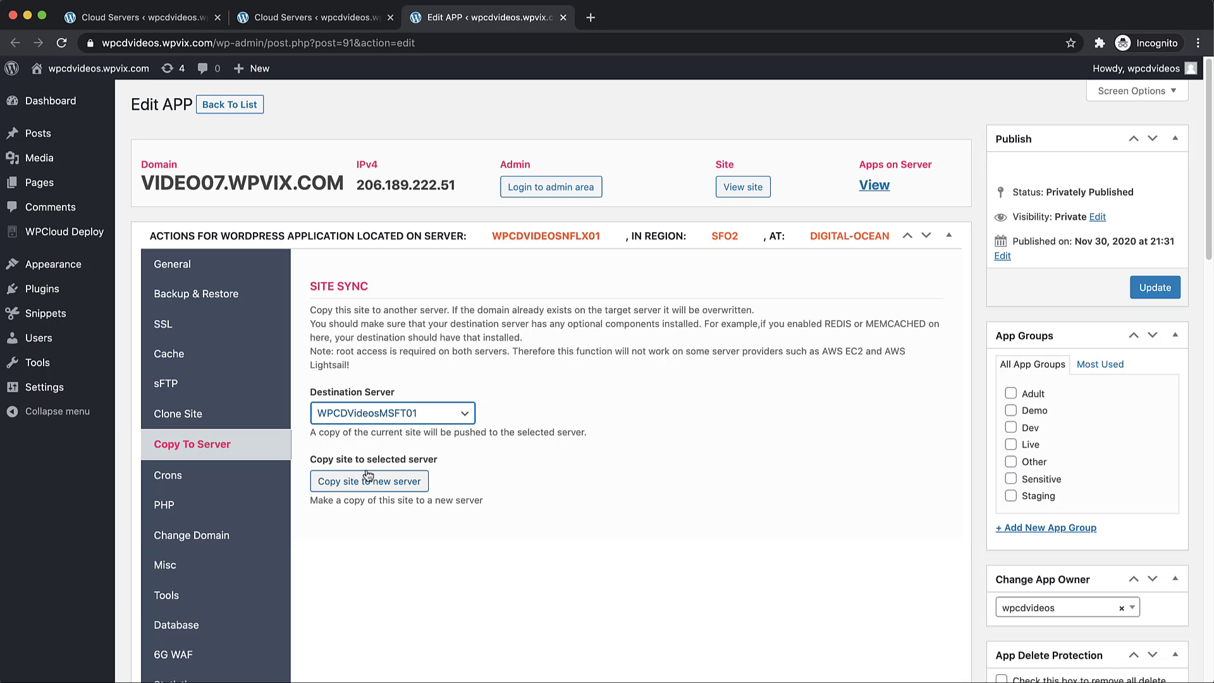
pyautogui.click(369, 478)
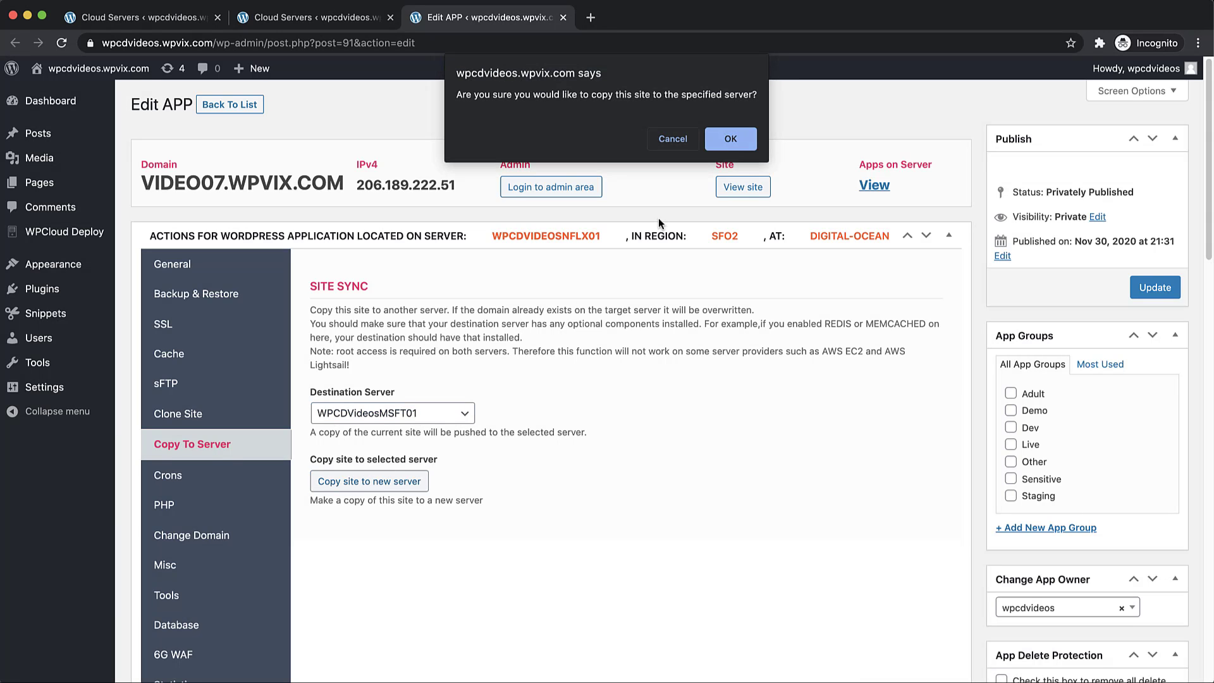
pyautogui.click(741, 142)
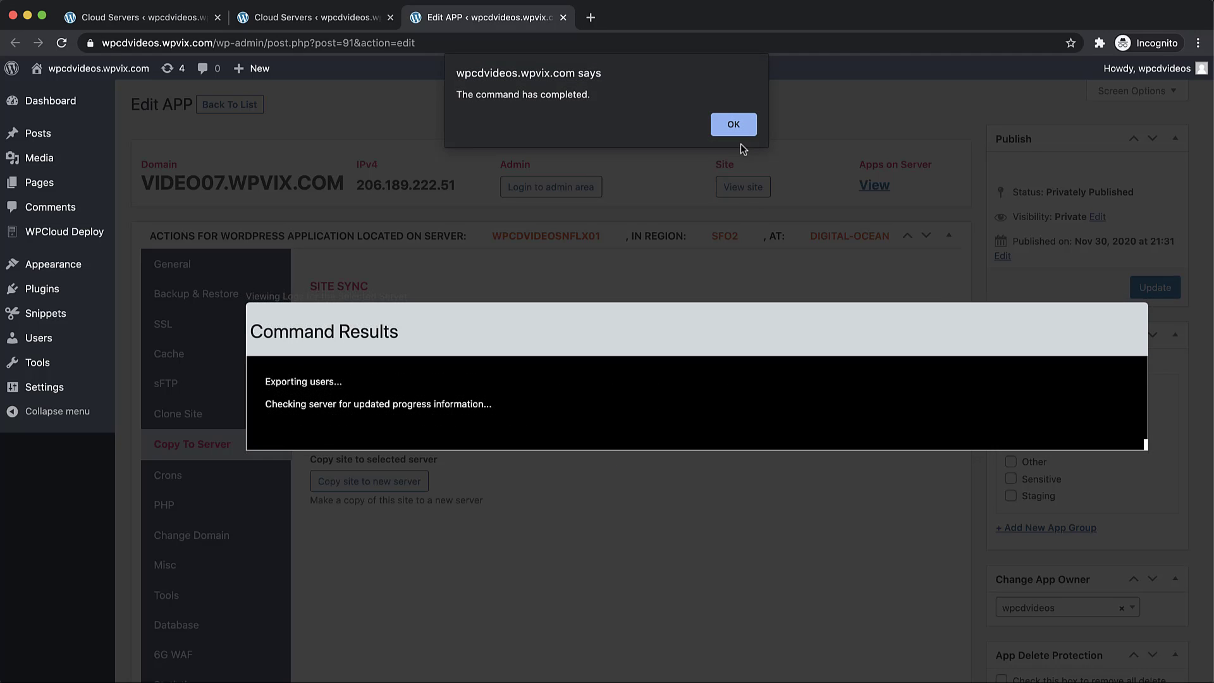
pyautogui.click(738, 134)
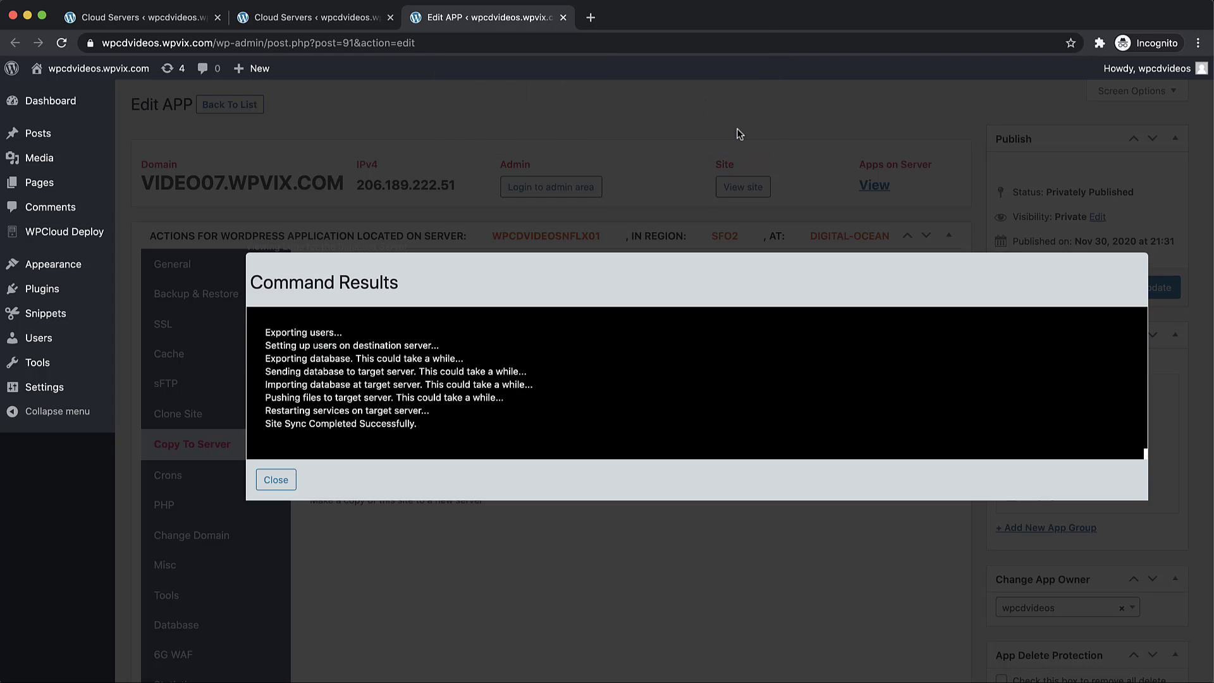
pyautogui.click(276, 479)
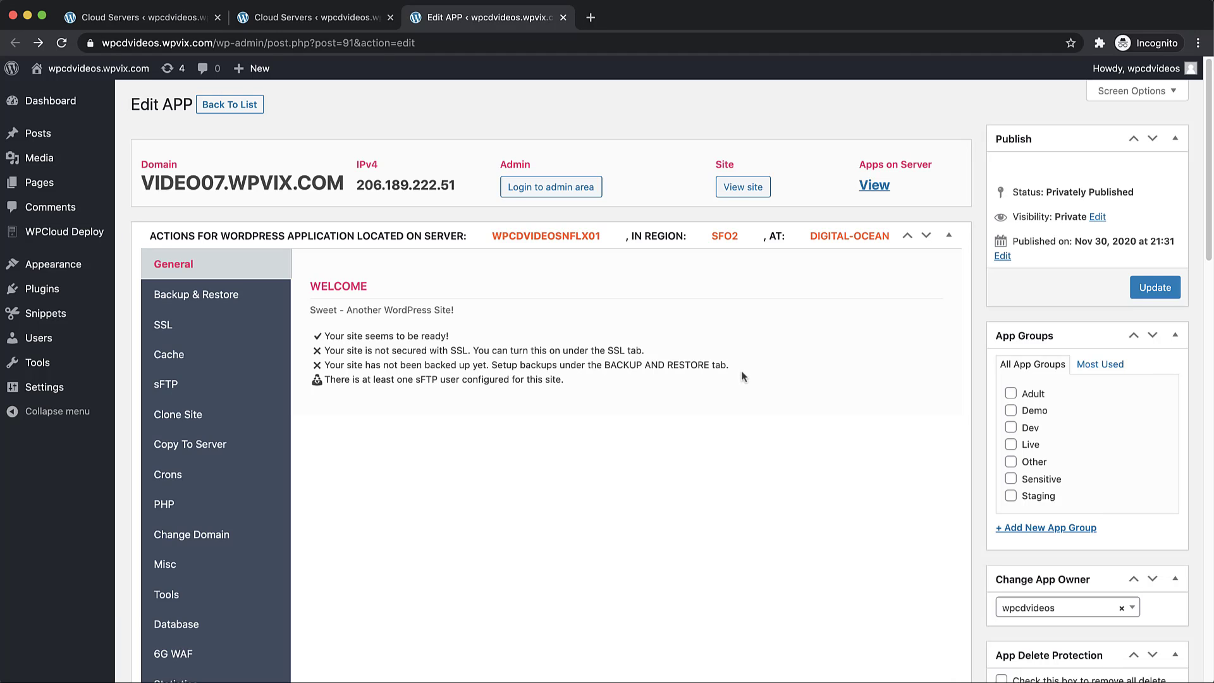
# Go back to the list of all cloud servers and open the video04.wpvix.com app under WPCDVideosNFLX01.
pyautogui.moveTo(97, 236)
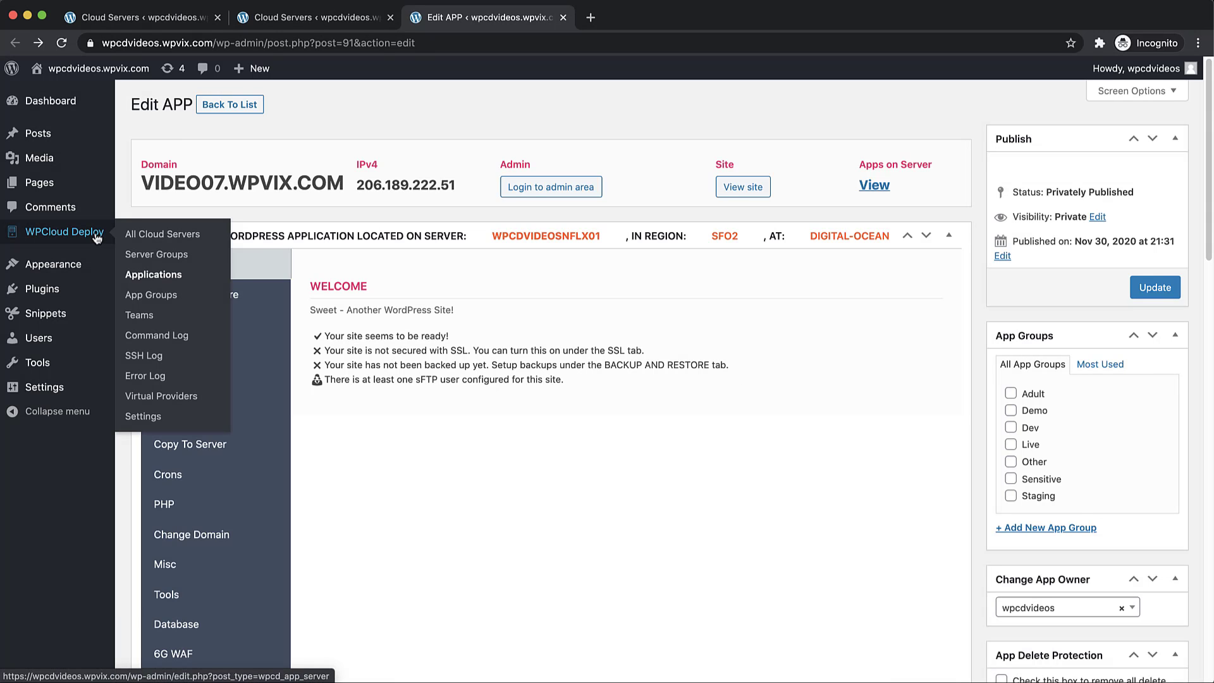
pyautogui.click(133, 242)
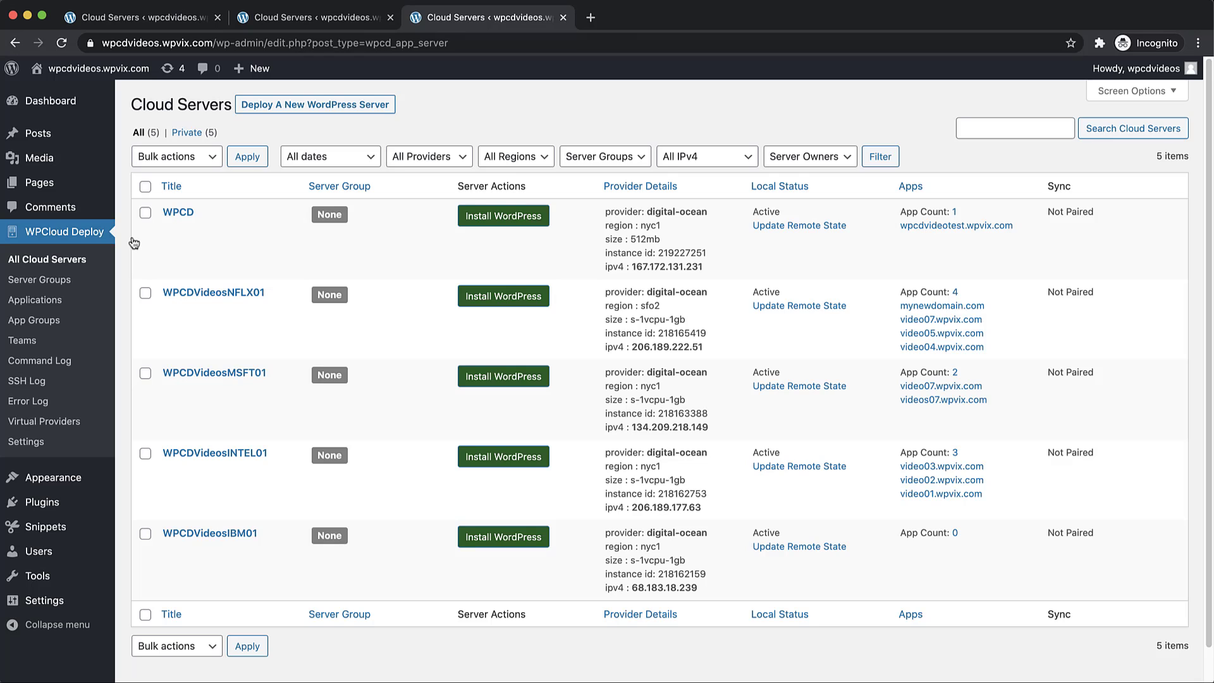
pyautogui.moveTo(133, 242)
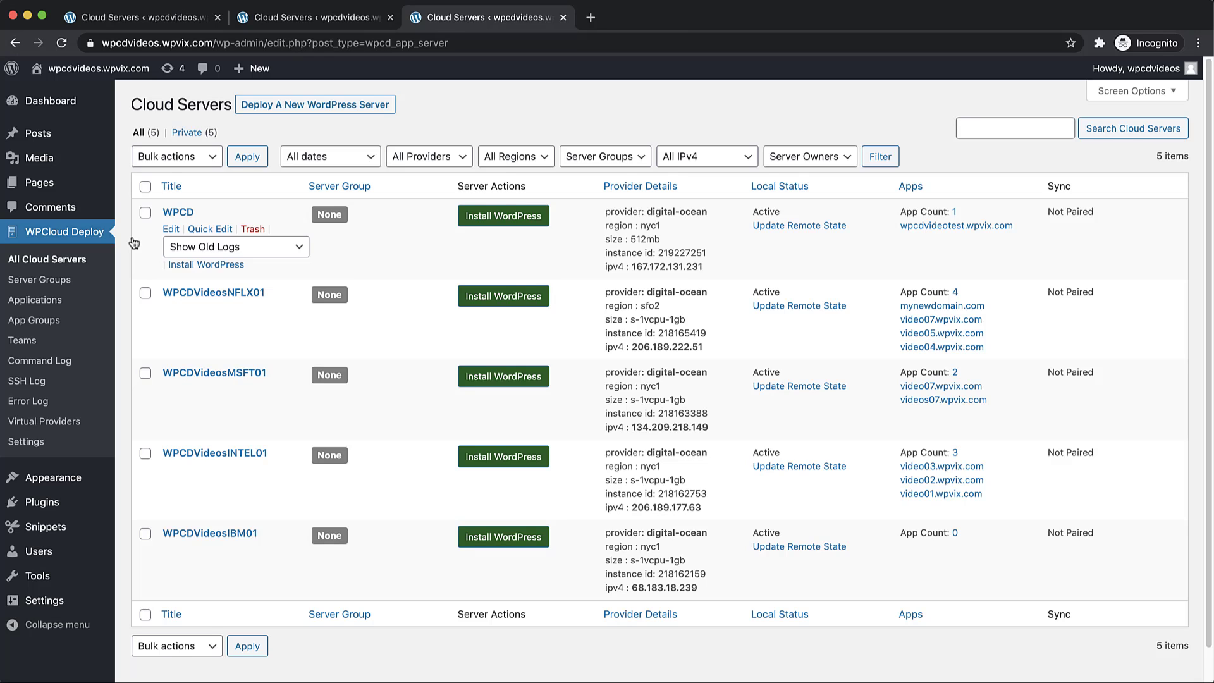
pyautogui.click(924, 347)
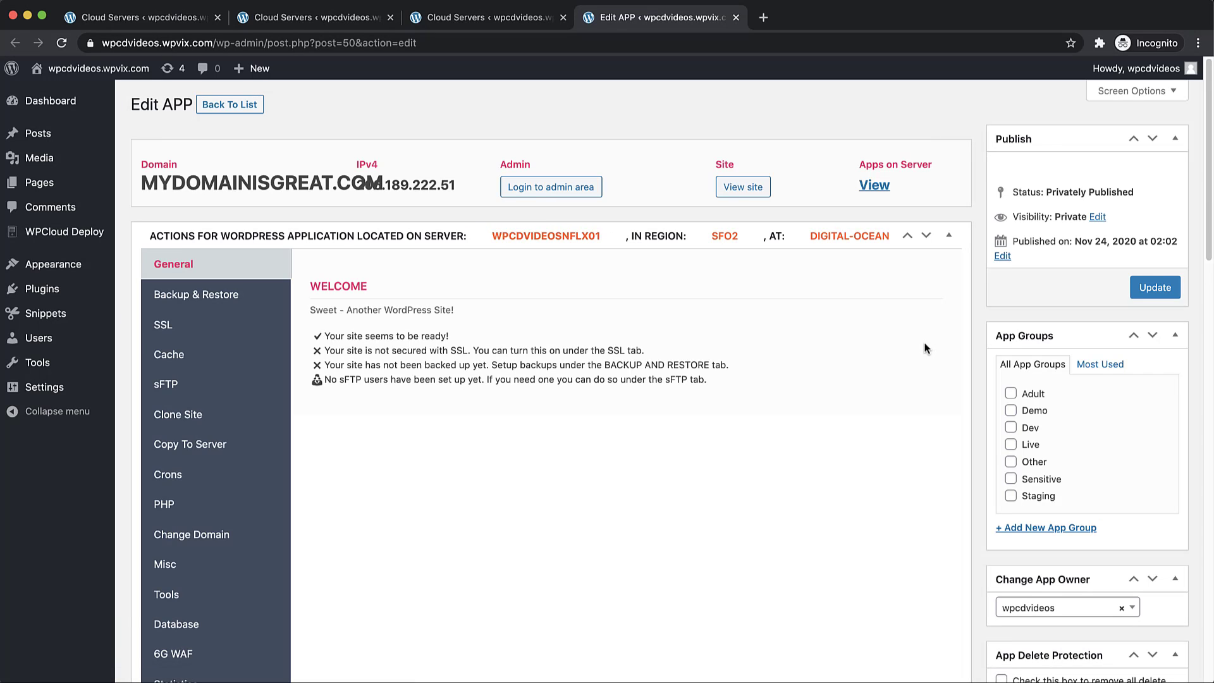
# Perform a full dry run of changing this site's domain to newdomain.com and close the command results.
pyautogui.click(234, 534)
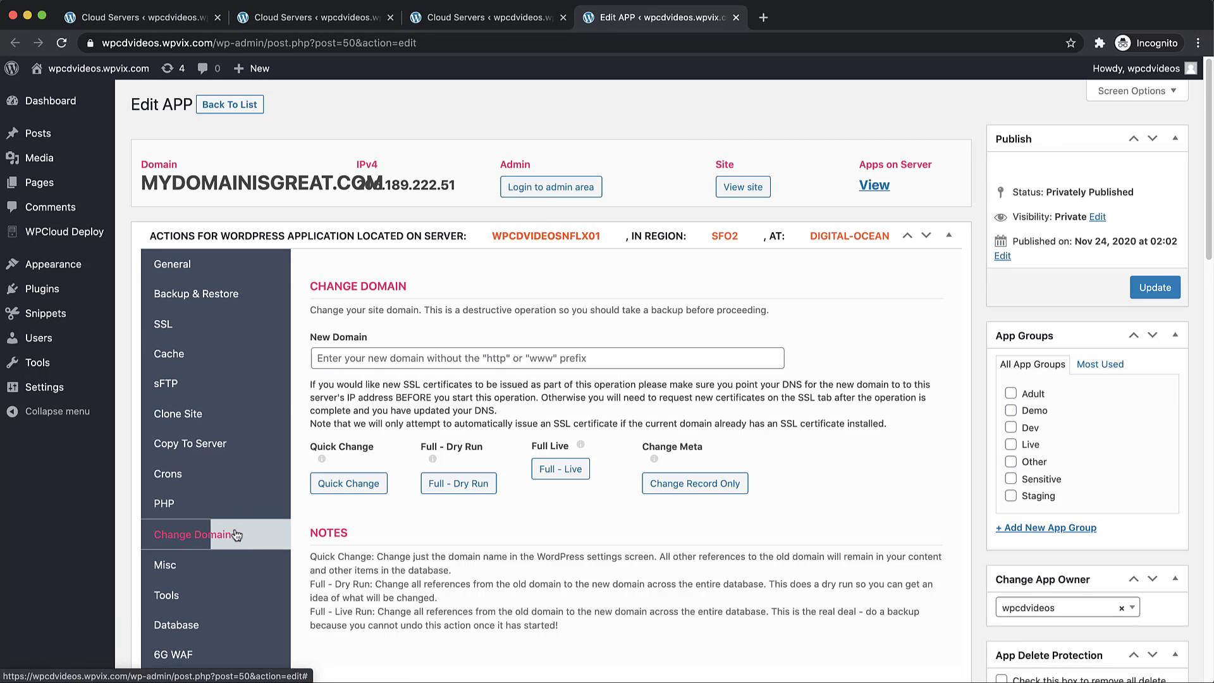
pyautogui.click(393, 359)
pyautogui.write('newdomain.com')
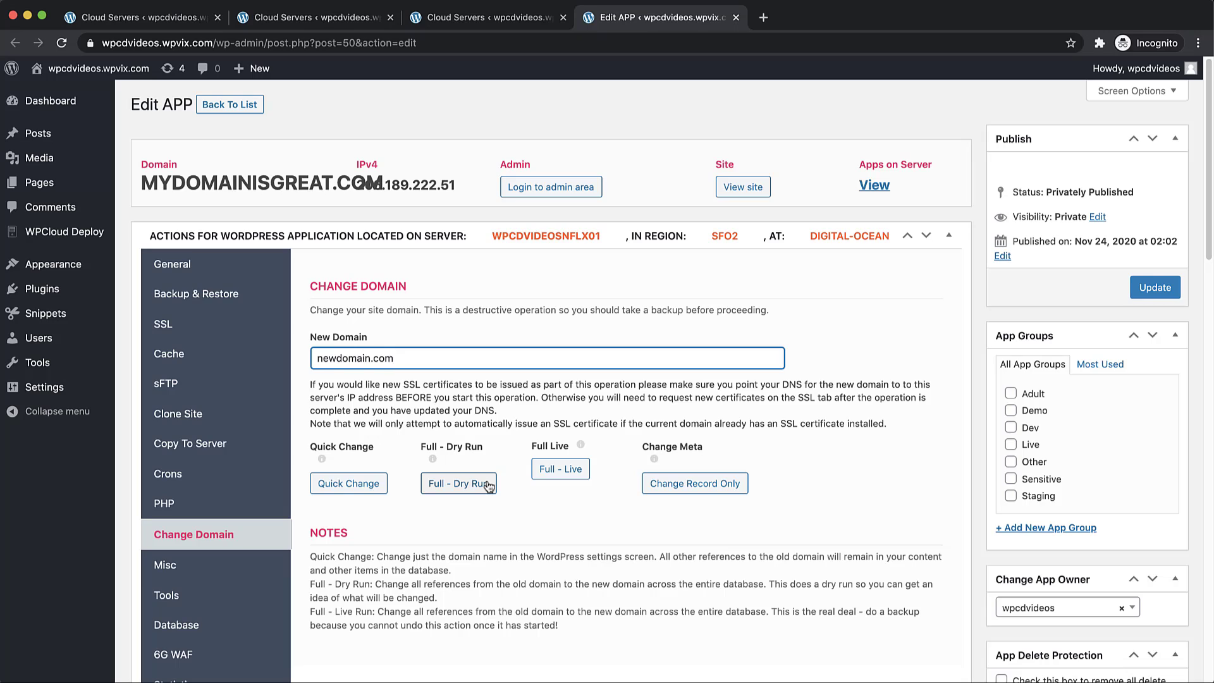
pyautogui.click(448, 485)
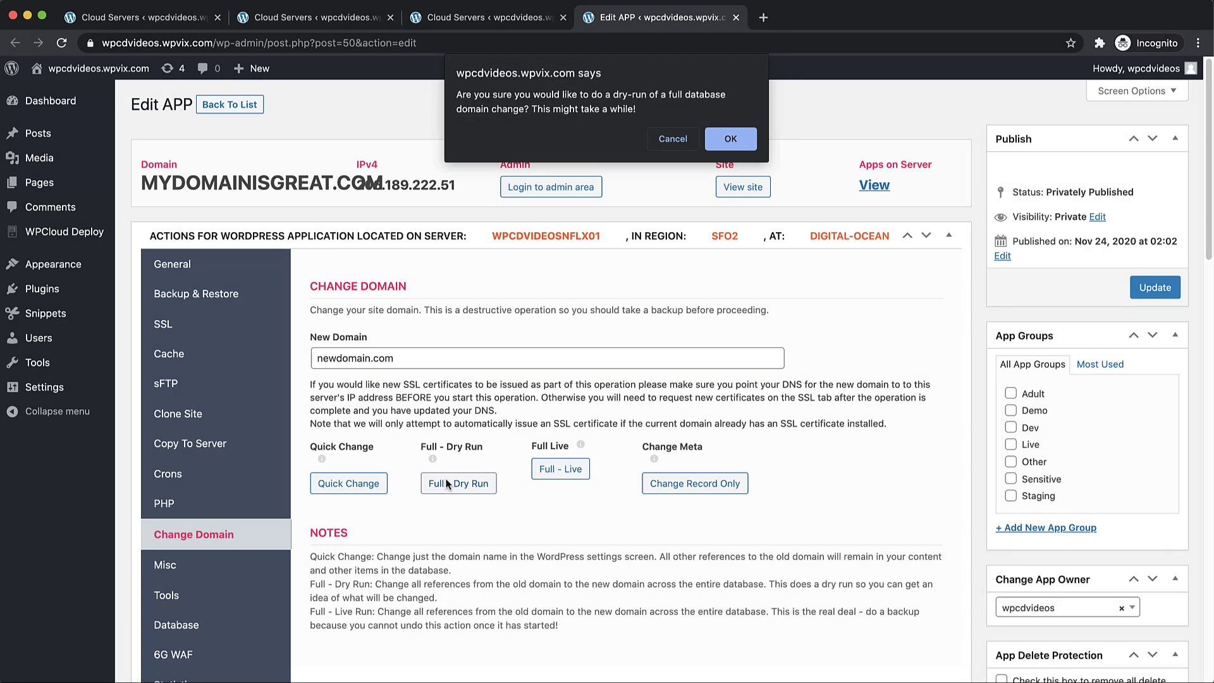
pyautogui.click(731, 140)
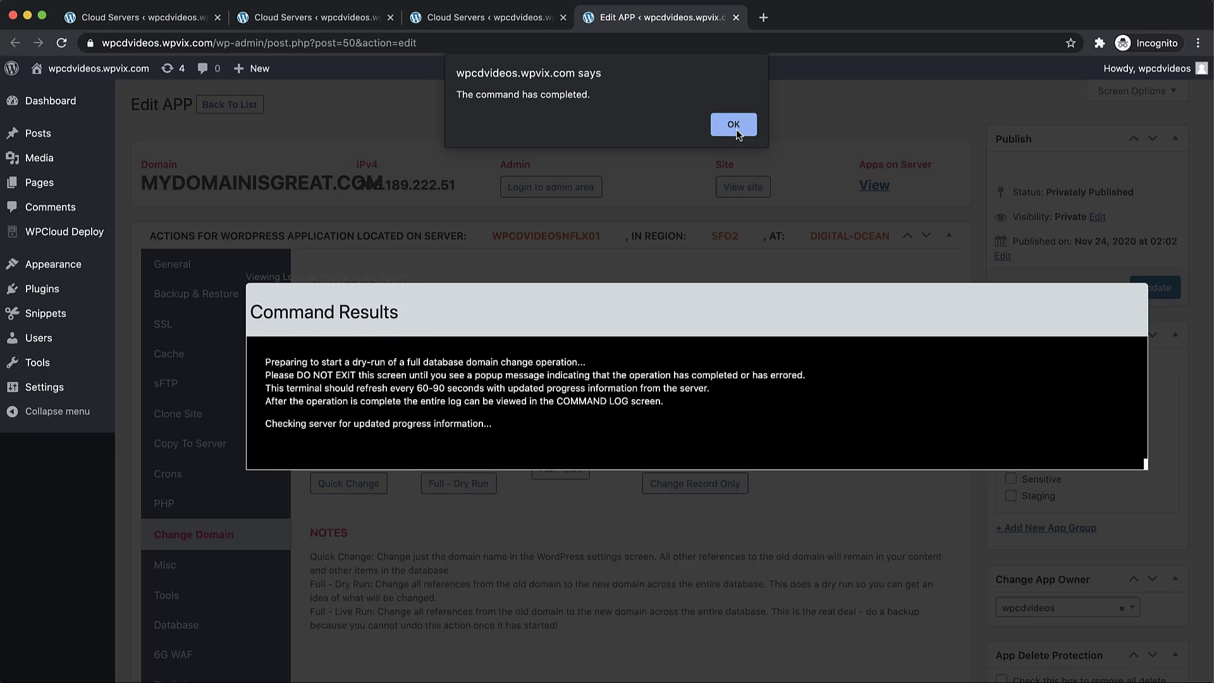
pyautogui.click(736, 129)
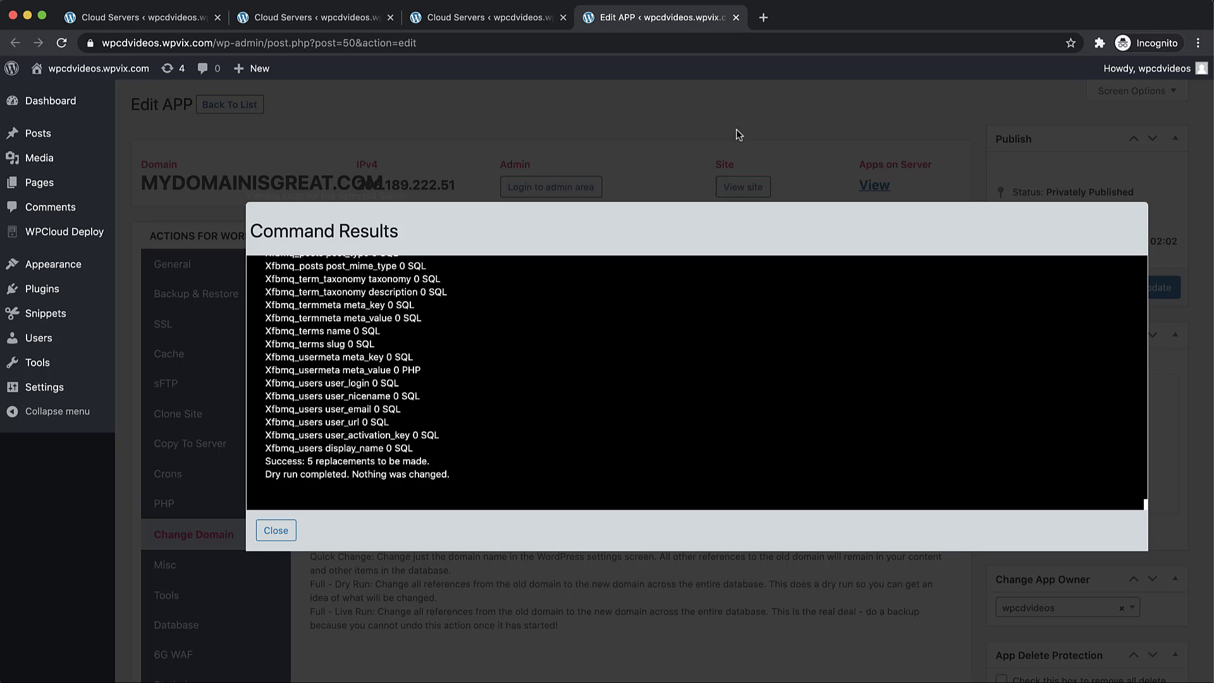
pyautogui.click(276, 530)
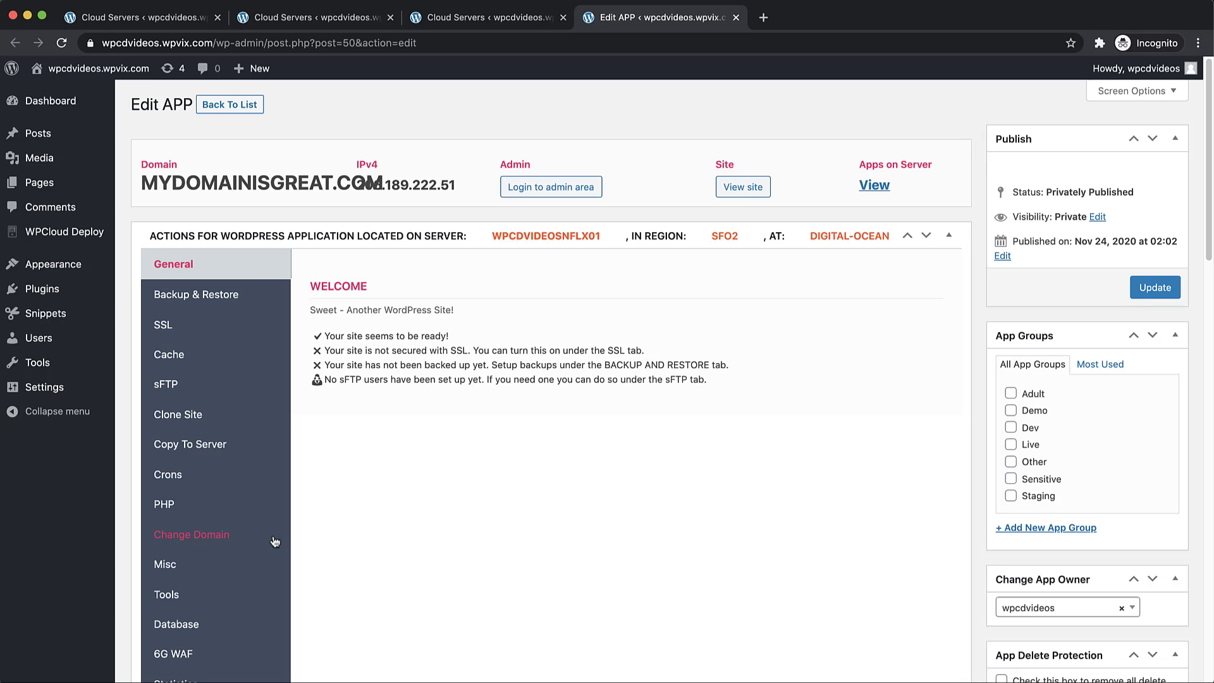
# Apply a Quick Change of this site's domain to newdomain.com and accept the confirmation.
pyautogui.click(268, 542)
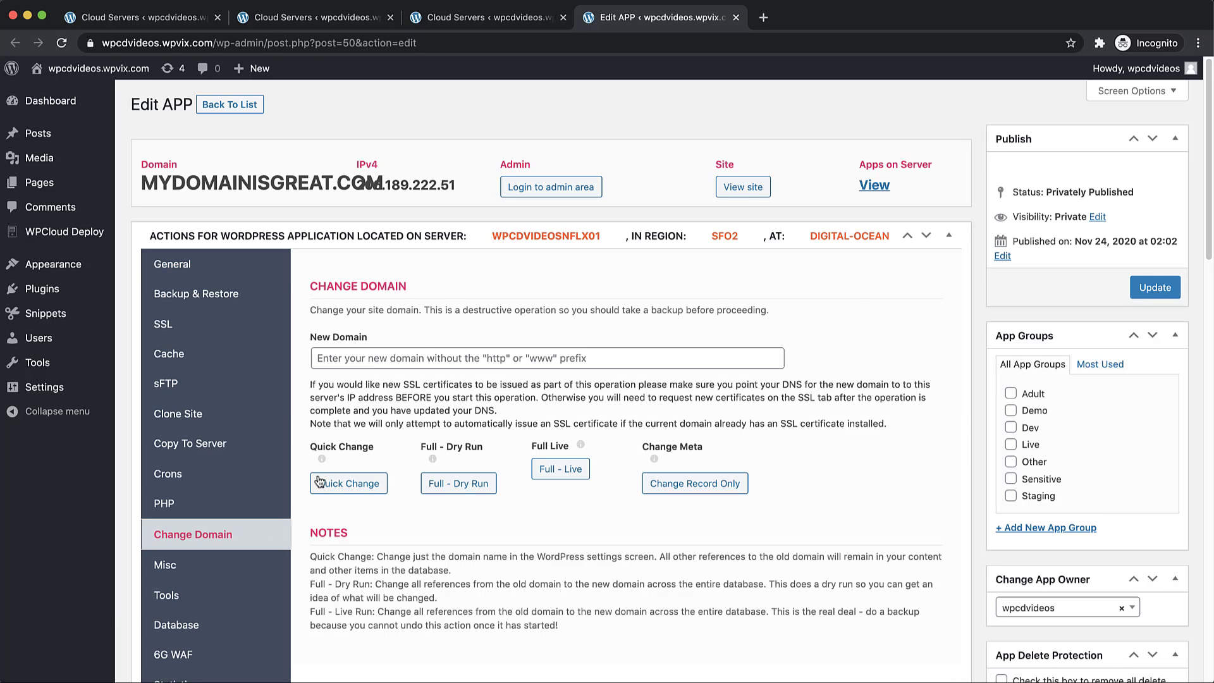
pyautogui.click(421, 354)
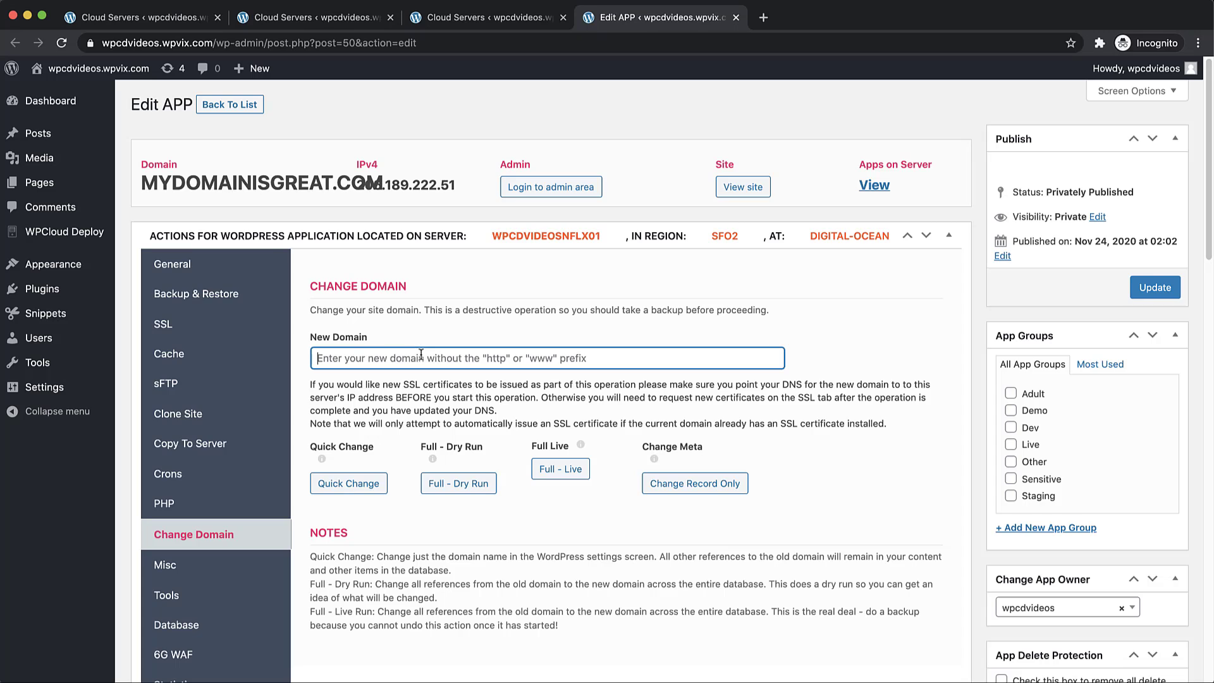
pyautogui.write('newdomain.')
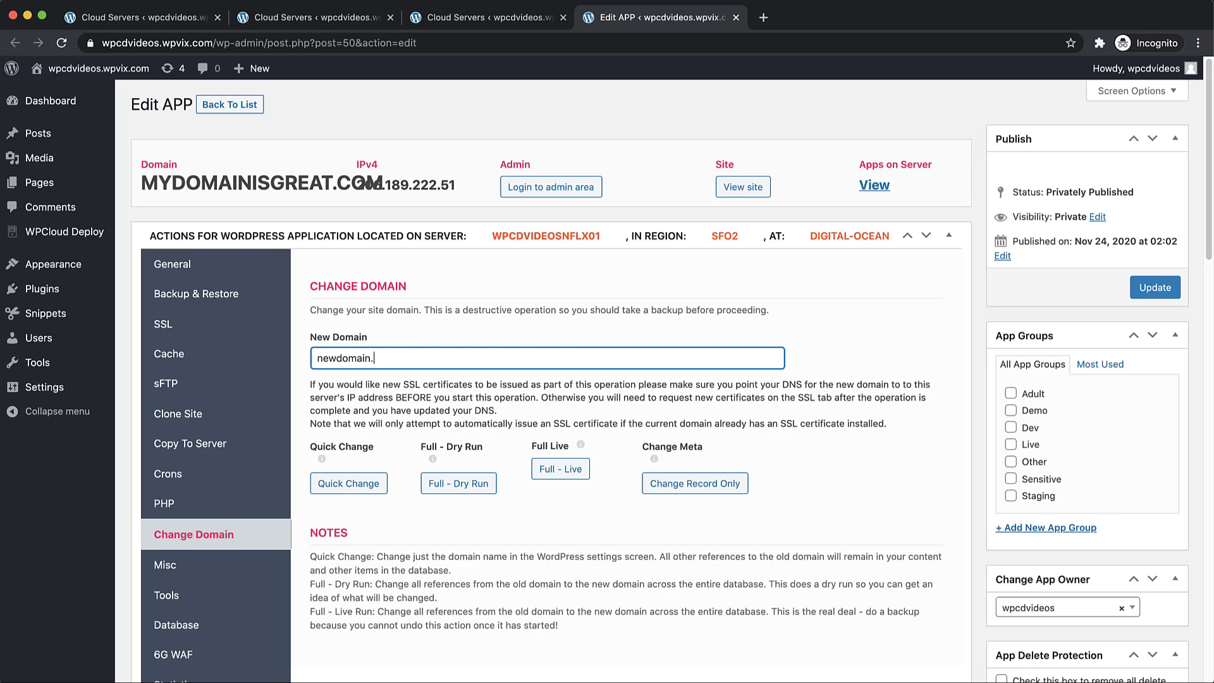
pyautogui.write('com')
pyautogui.click(352, 480)
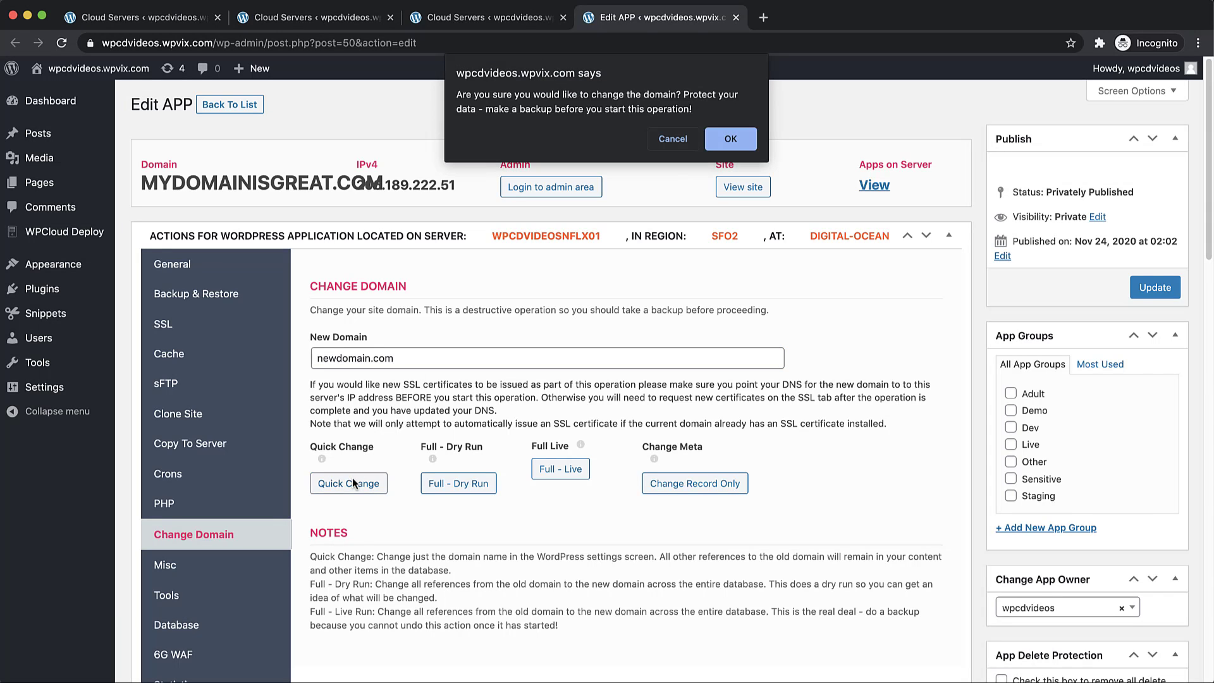
pyautogui.click(743, 132)
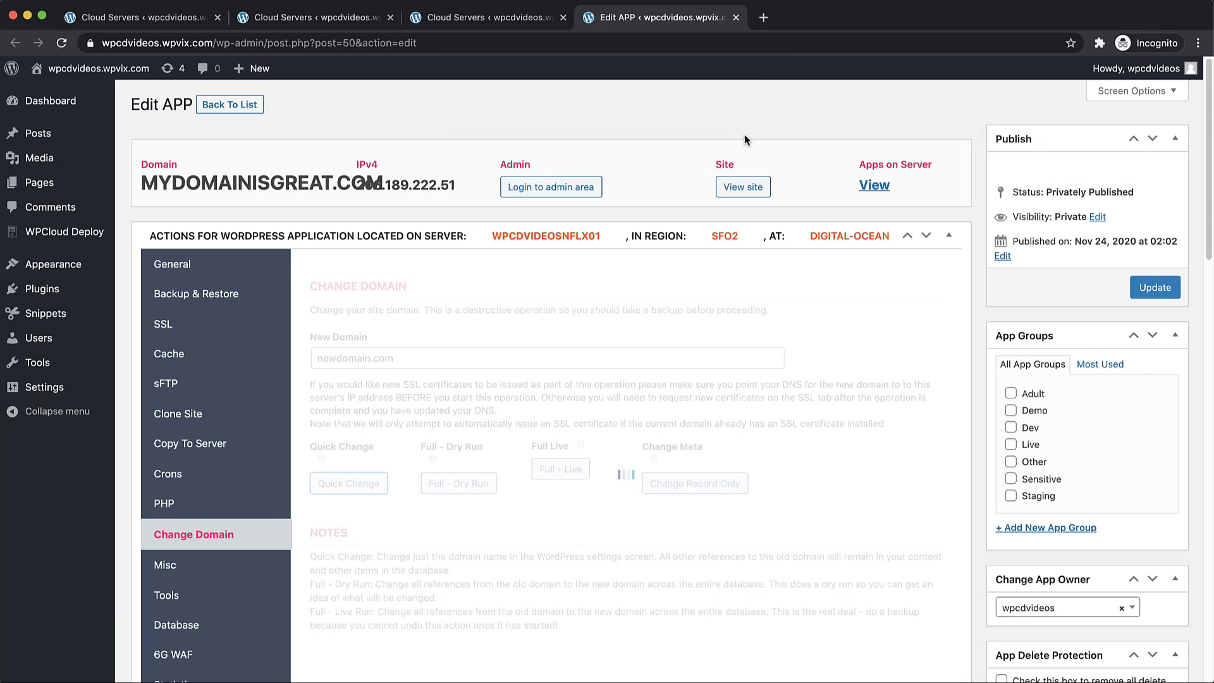